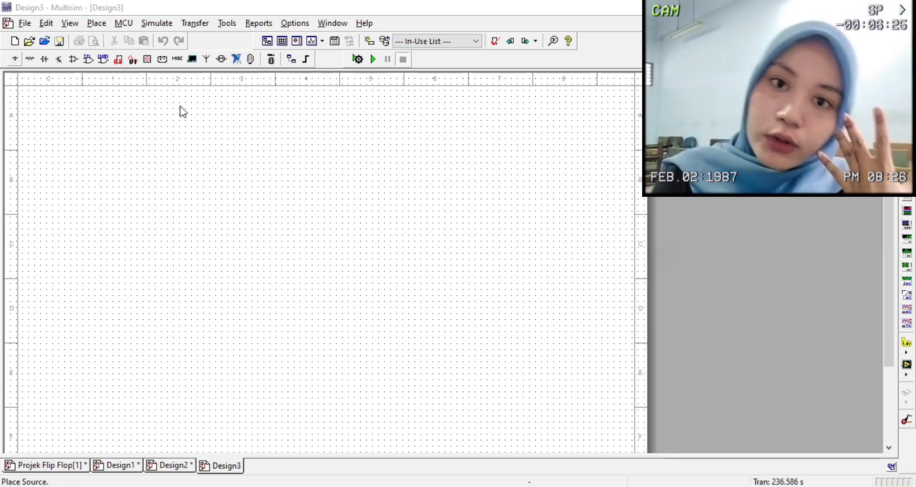
Step: Find the D_FF flip-flop in the component library and place two of them side by side on the schematic
key(ctrl+w)
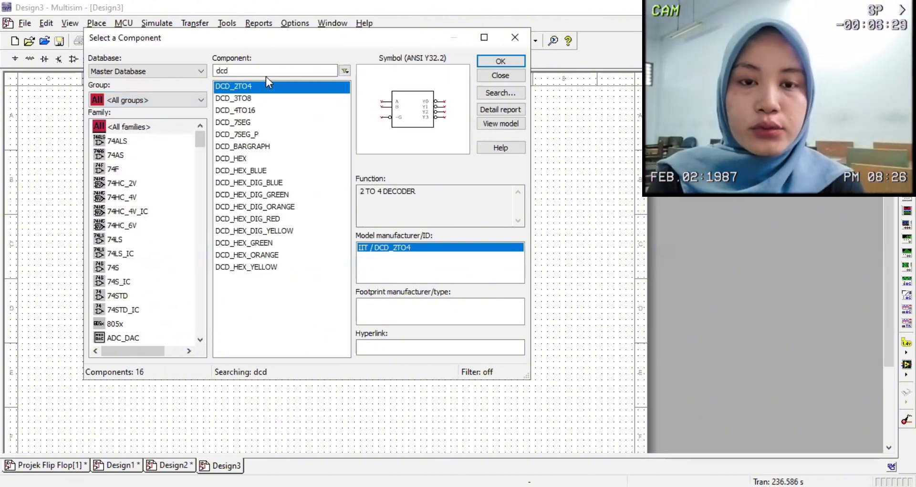
click(268, 70)
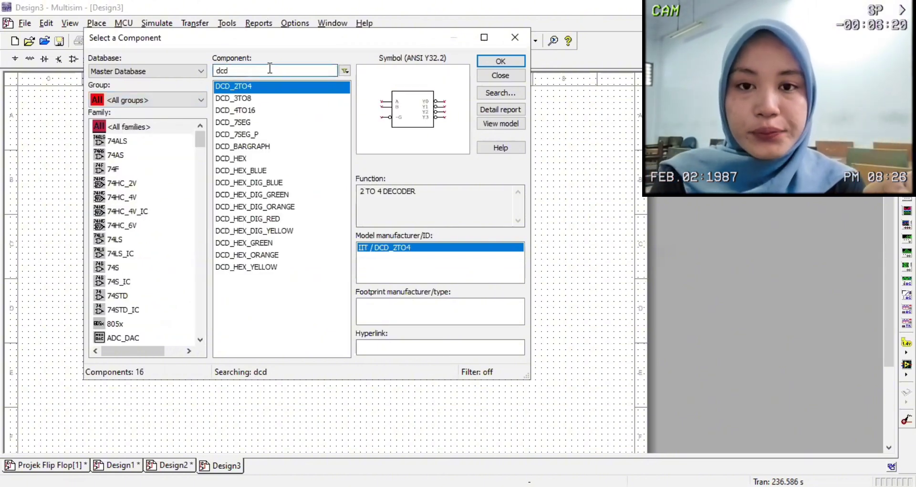
key(BackSpace)
key(BackSpace)
key(BackSpace)
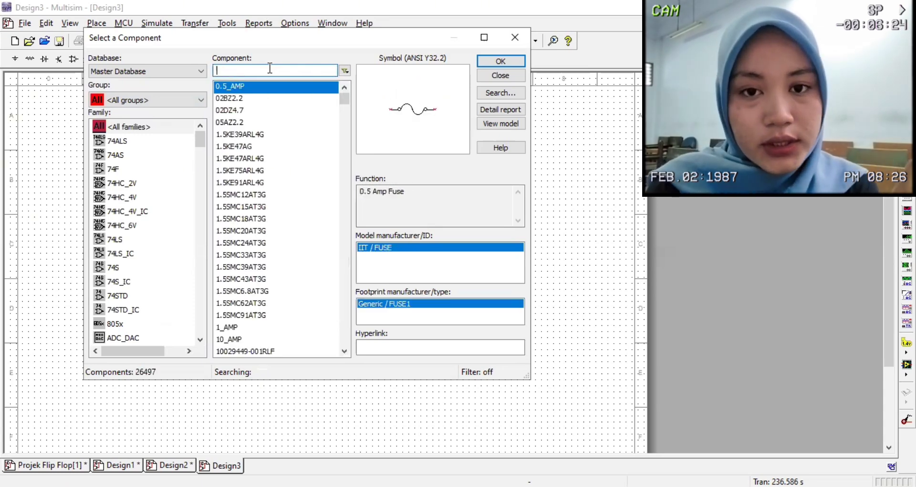
text(d)
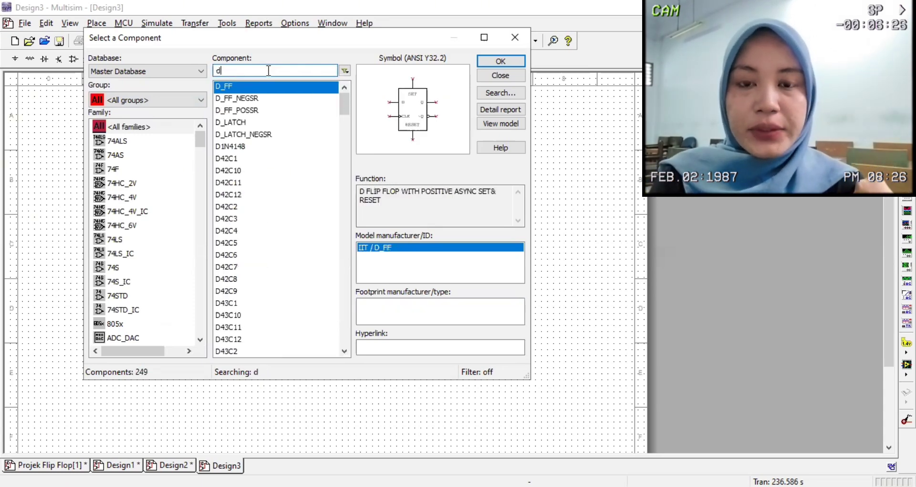
click(486, 58)
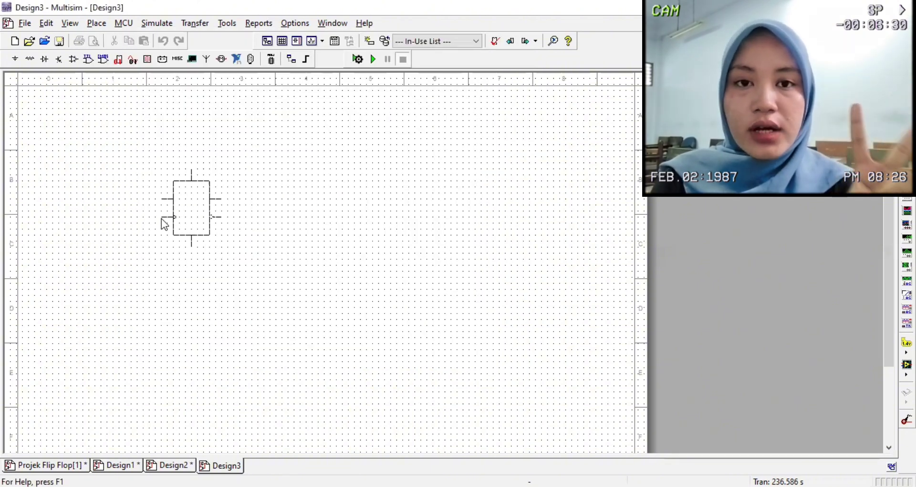
click(164, 224)
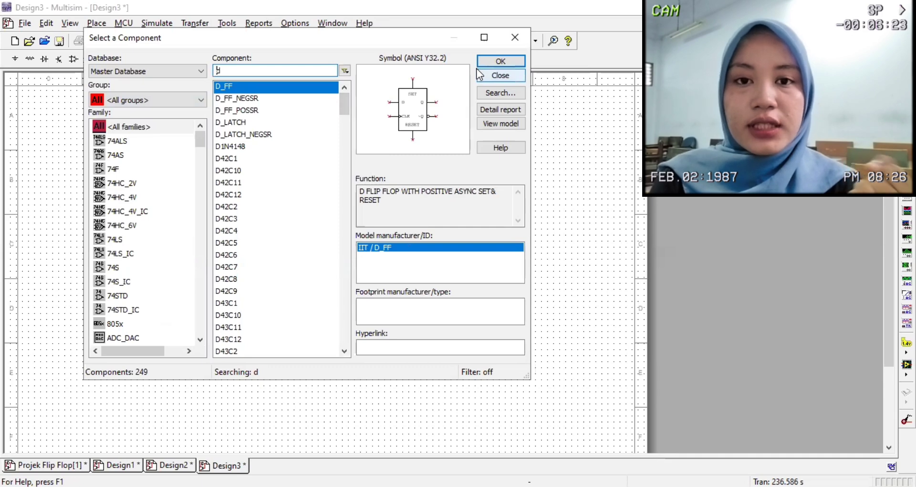
click(491, 64)
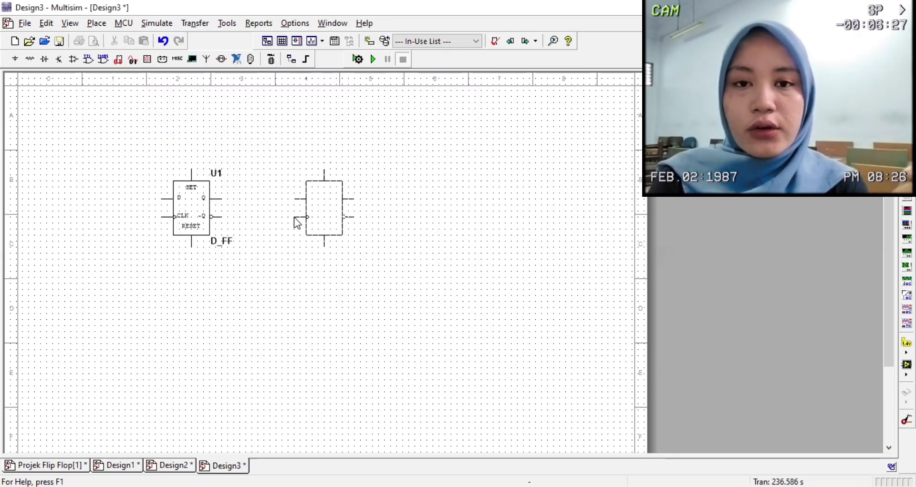
click(287, 220)
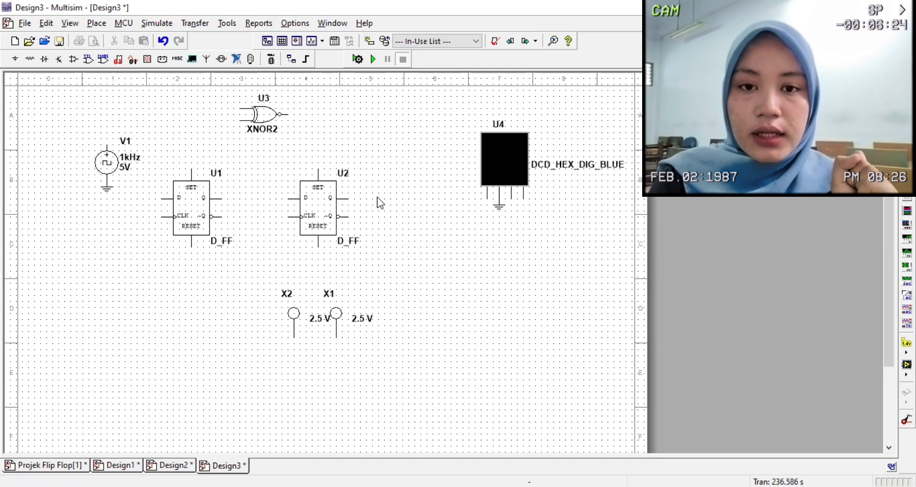
Step: Wire clock source V1 to U1's CLK input and link U2's CLK input to the same node, routed below the flip-flops
click(107, 143)
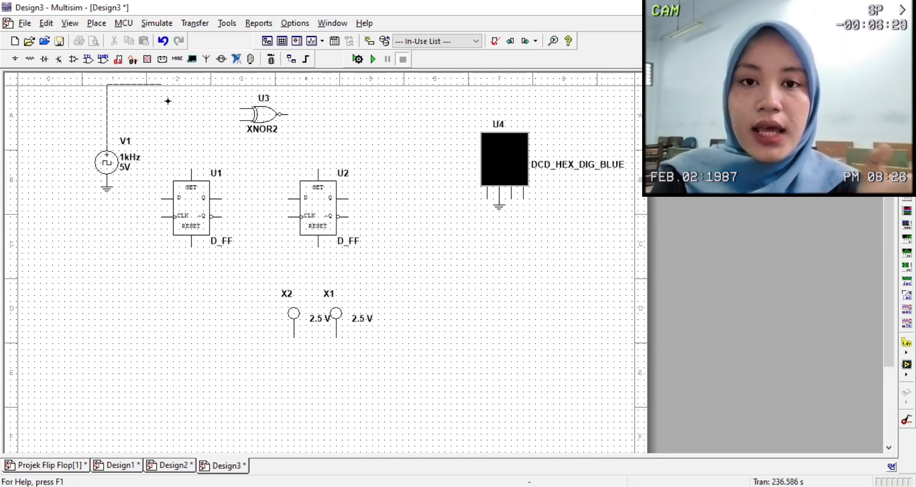
click(161, 216)
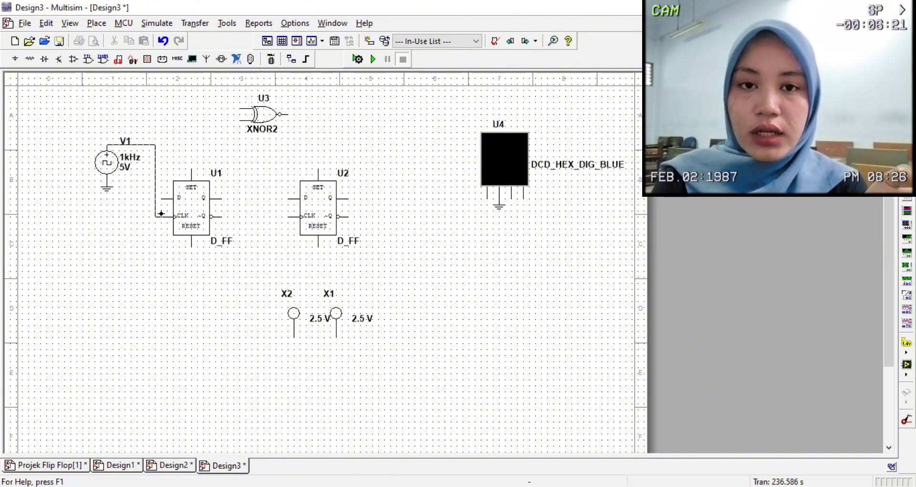
click(162, 214)
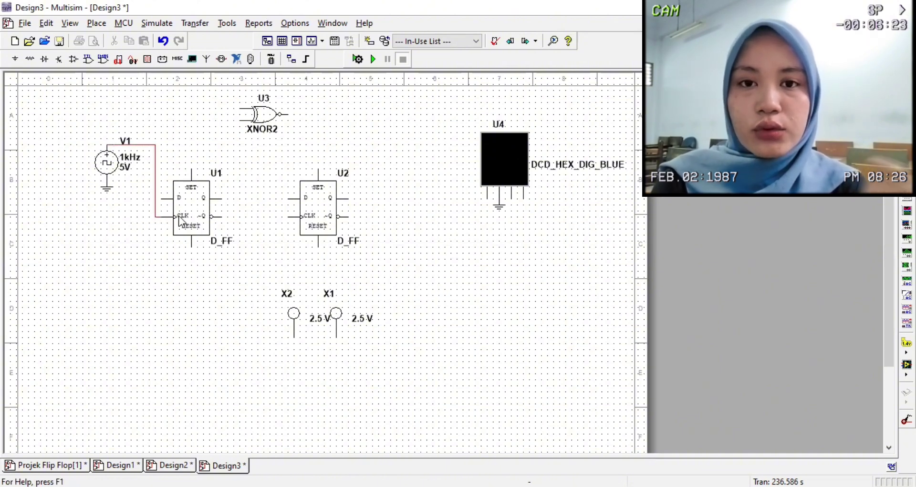
click(289, 217)
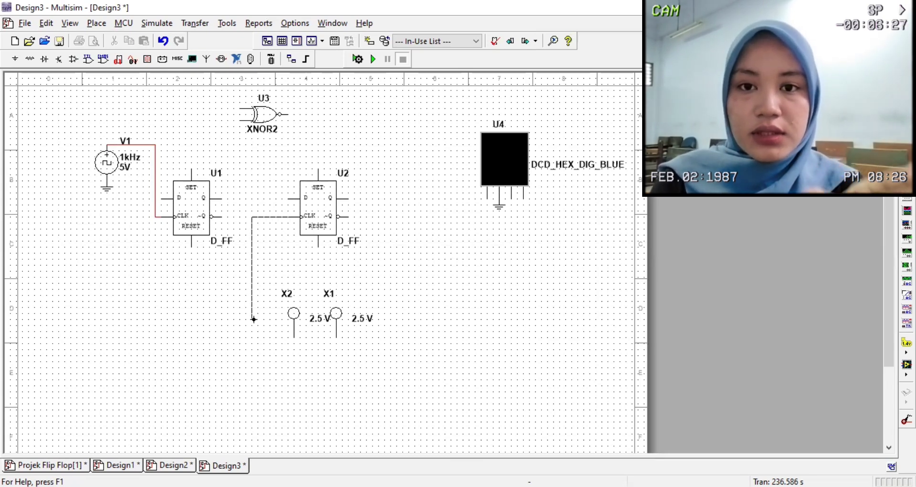
click(256, 349)
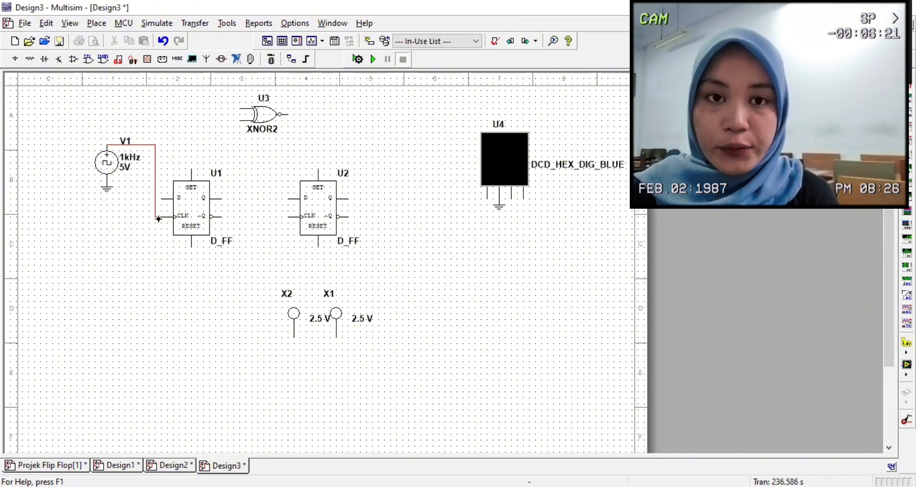
click(156, 217)
click(156, 217)
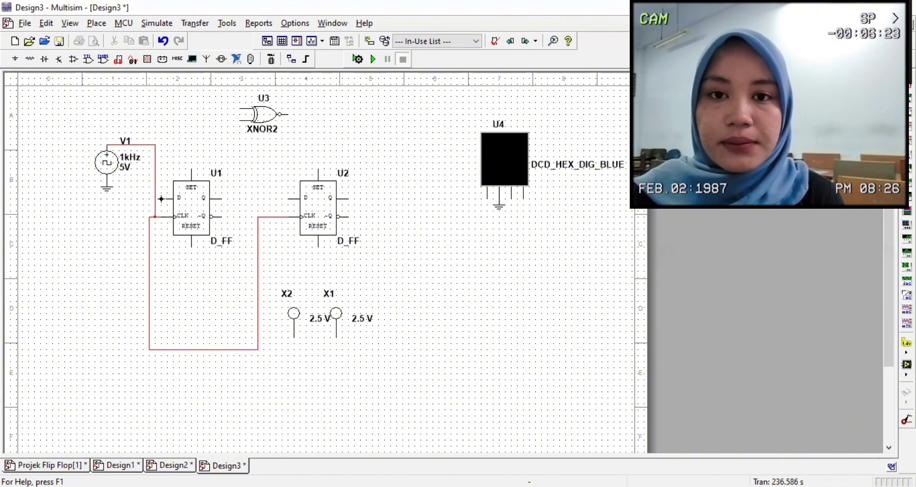
Step: Wire U1's D input to the output of XNOR gate U3 and rotate the gate 180 degrees
click(161, 199)
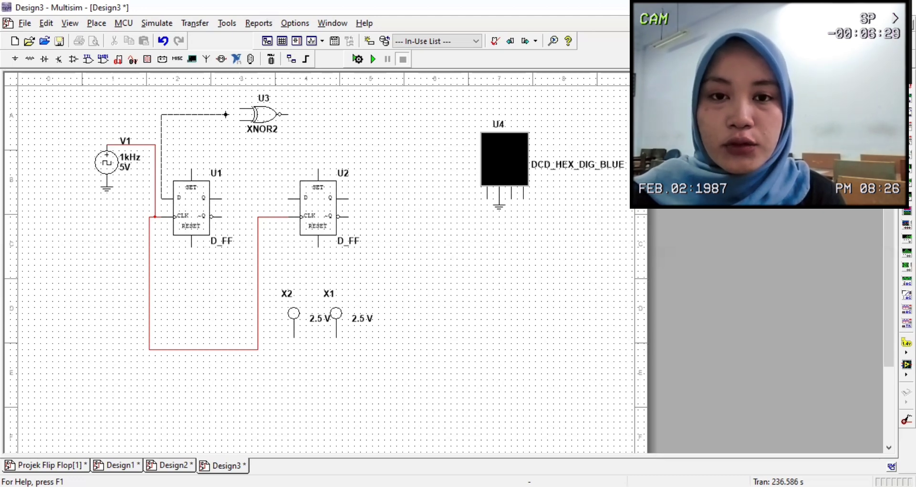
click(281, 115)
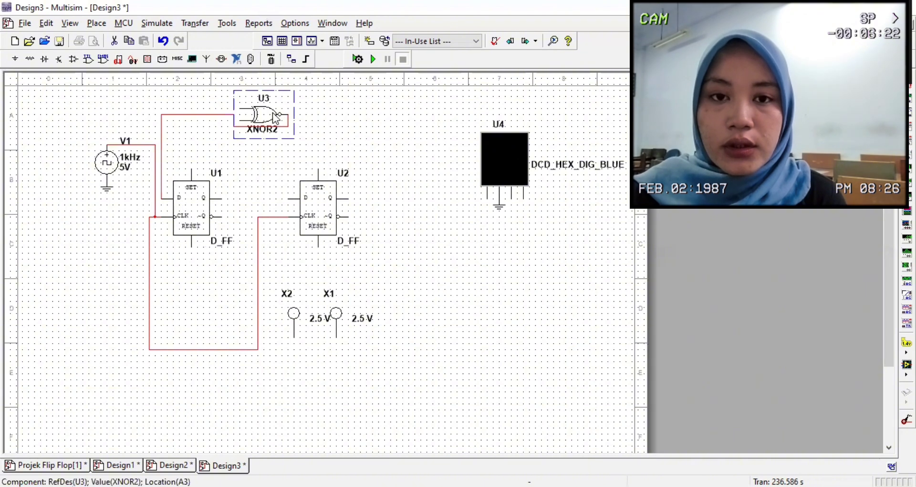
key(ctrl+r)
key(ctrl+r)
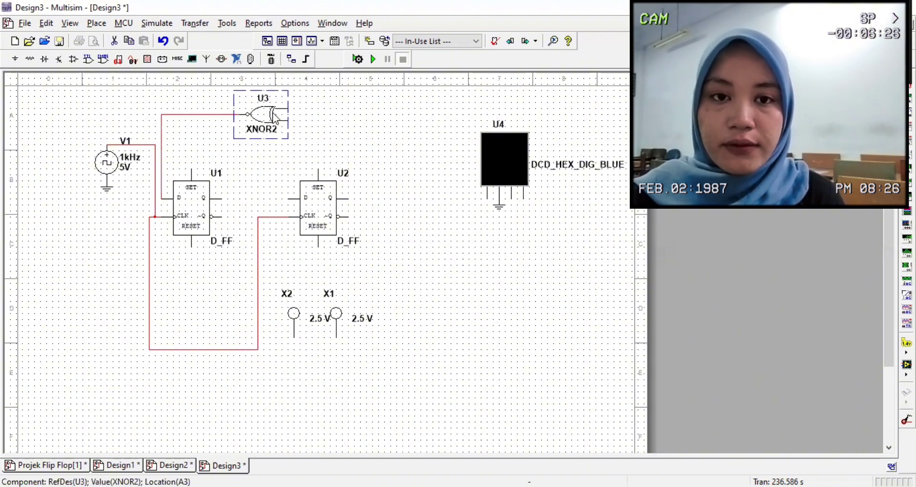
click(291, 160)
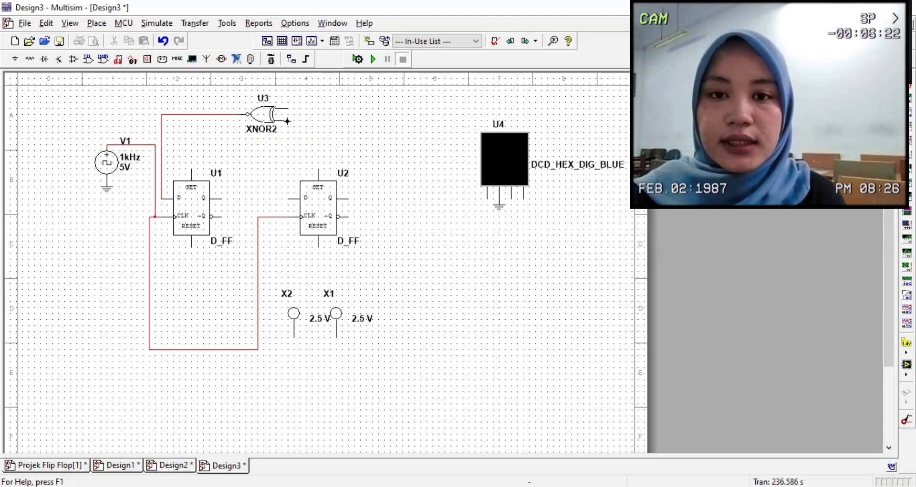
Step: Connect the lower input of XNOR gate U3 to U1's Q output and its upper input to U2's Q output
click(287, 117)
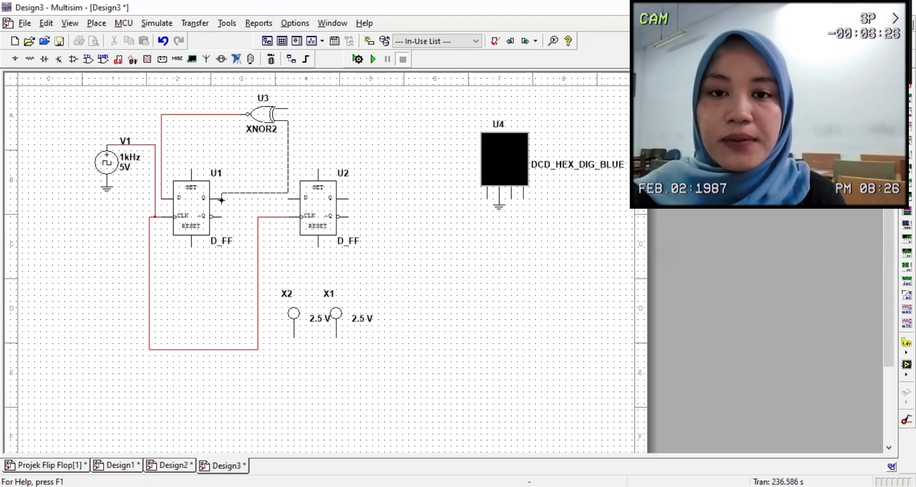
click(221, 196)
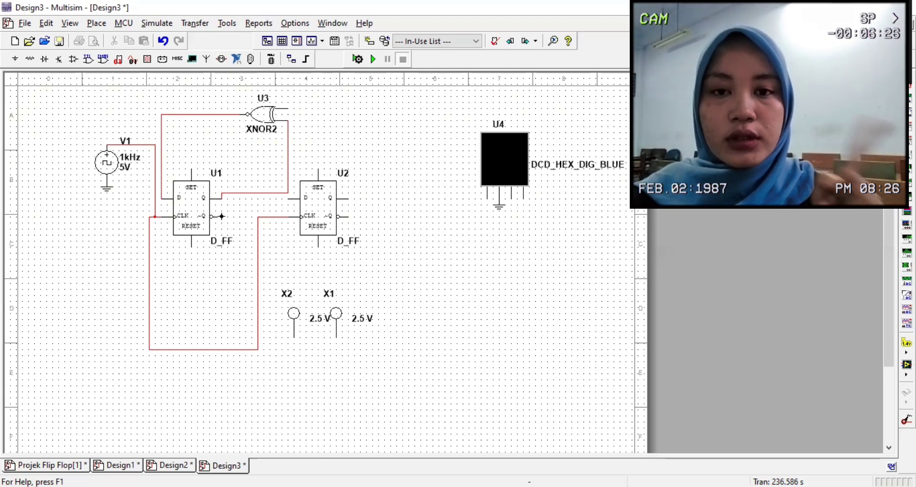
click(285, 106)
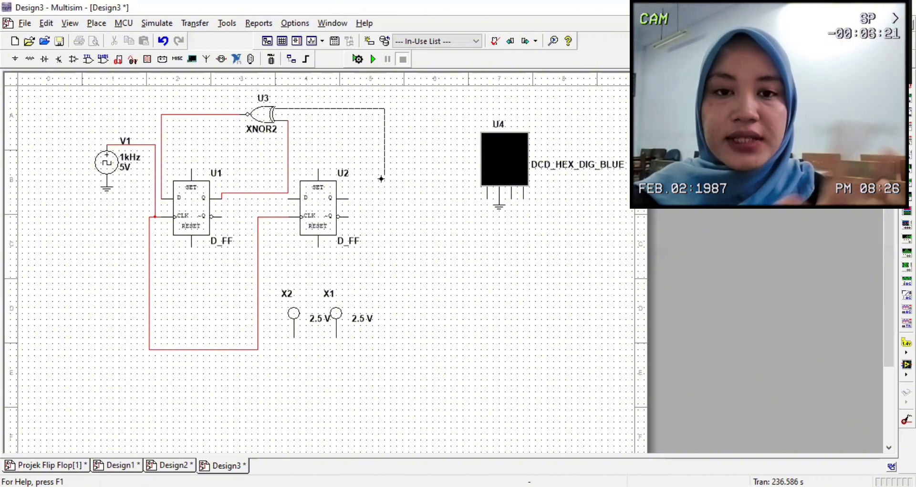
click(372, 199)
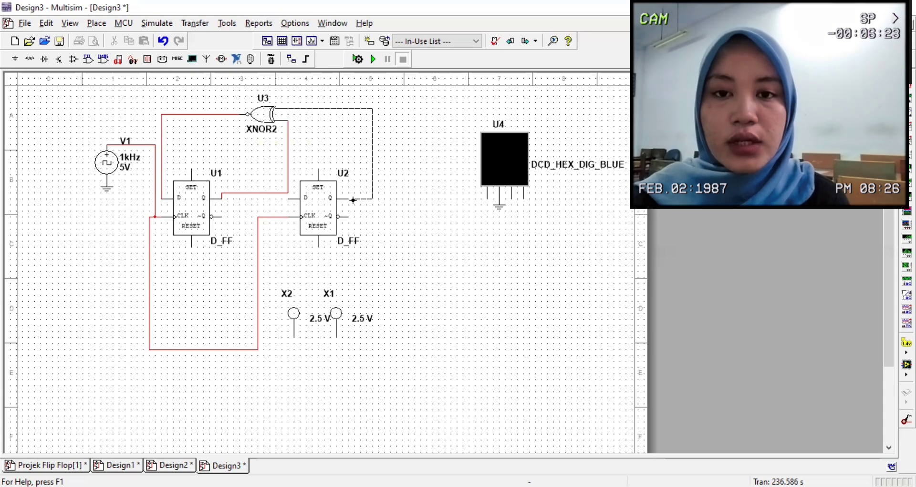
click(349, 200)
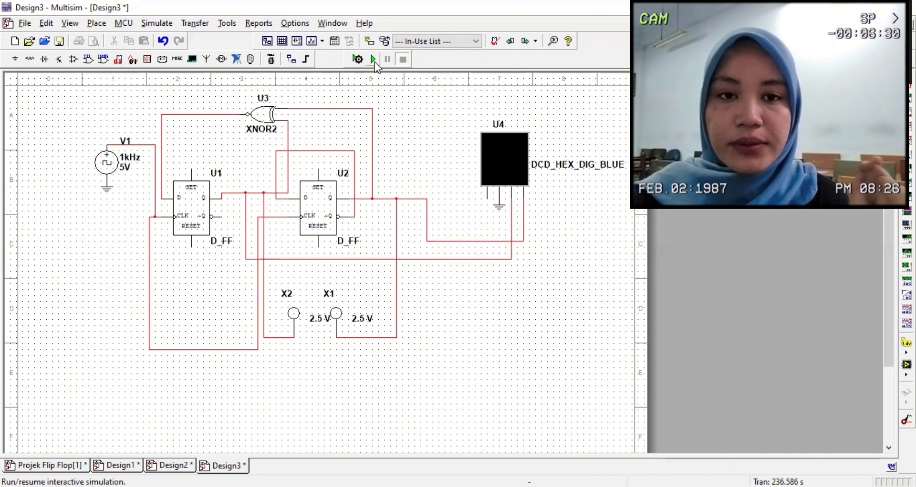
Step: Run the circuit simulation briefly to check the display and probes, and stop it
click(374, 61)
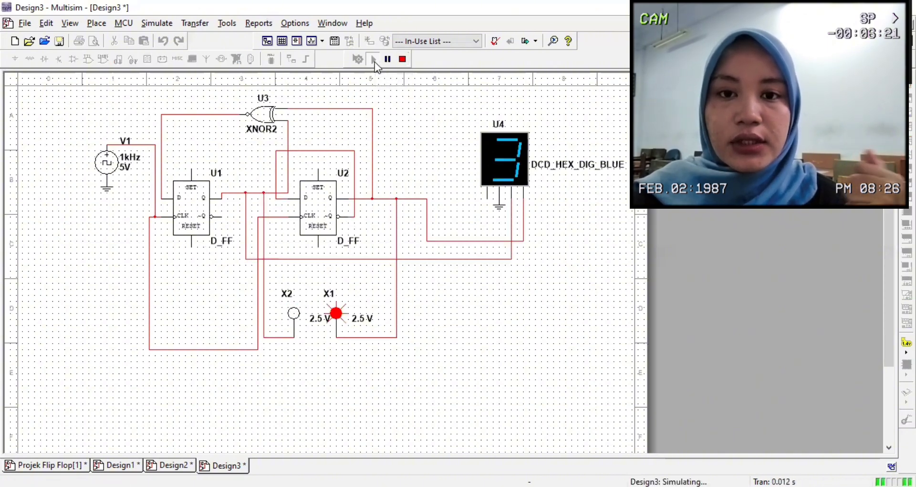
click(401, 59)
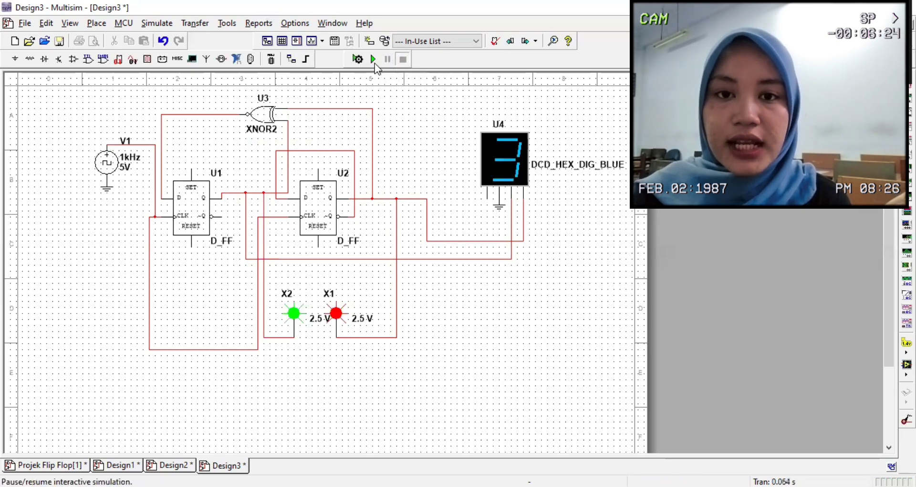
Step: Set the frequency of clock source V1 to 1 Hz and run the simulation again
click(131, 155)
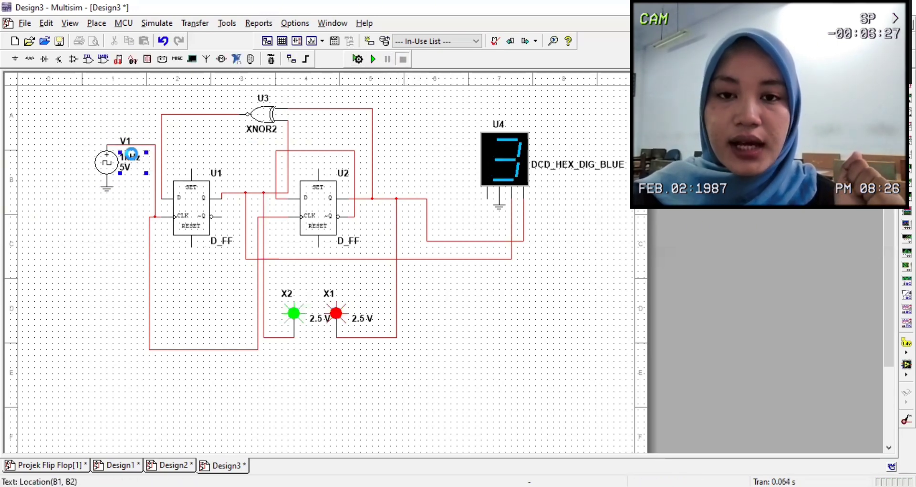
double_click(131, 155)
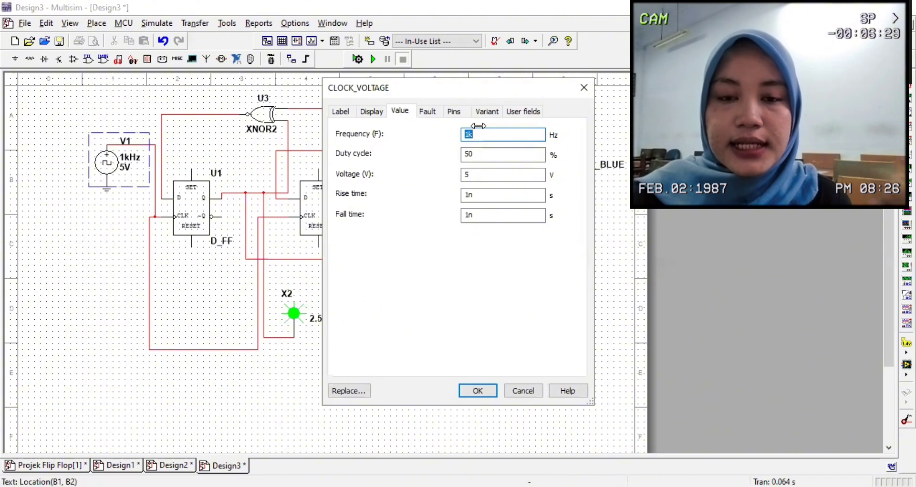
text(1)
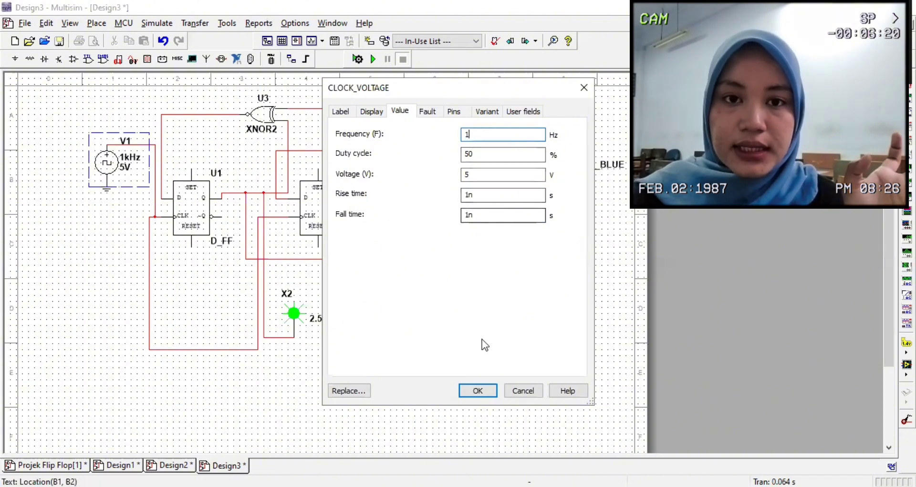
click(477, 393)
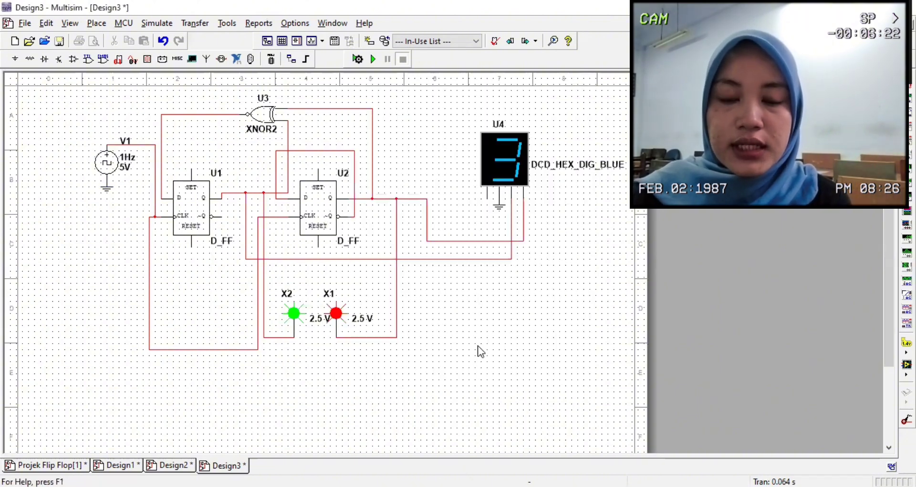
click(373, 59)
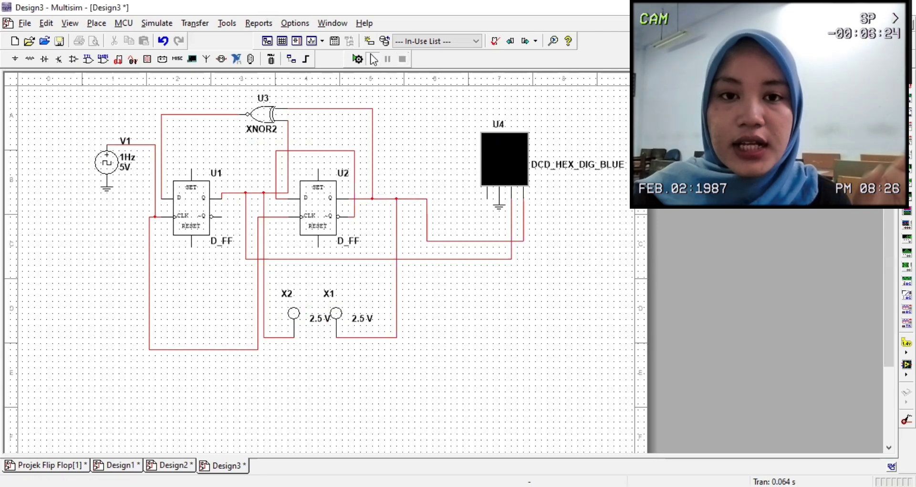